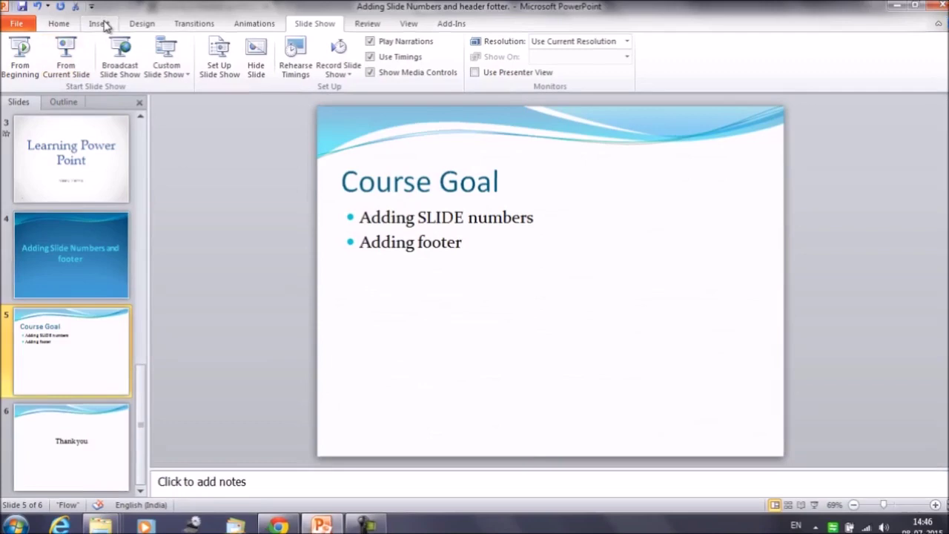
Switch to the Insert tab while the Course Goal slide is shown
{"action": "left_click", "coordinate": [105, 25]}
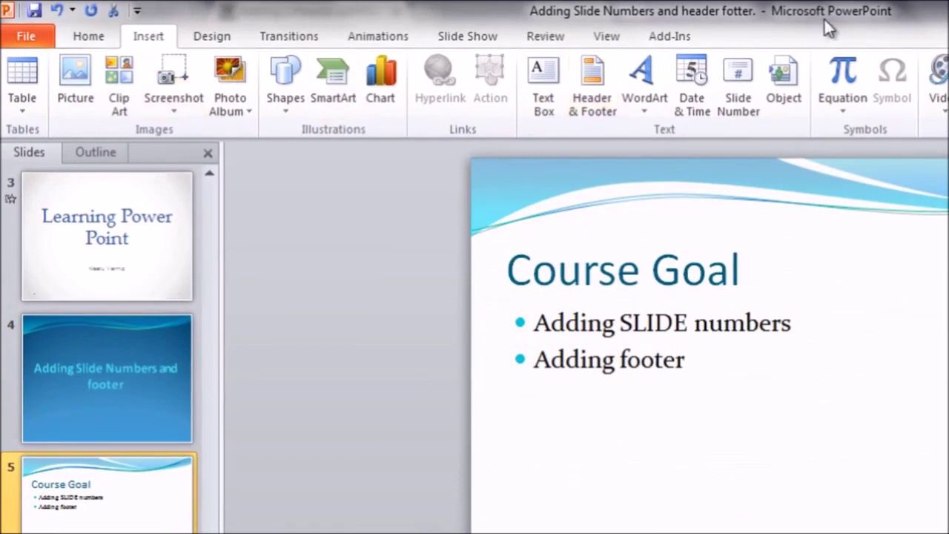
Turn on slide numbers for every slide in the presentation
{"action": "left_click", "coordinate": [751, 93]}
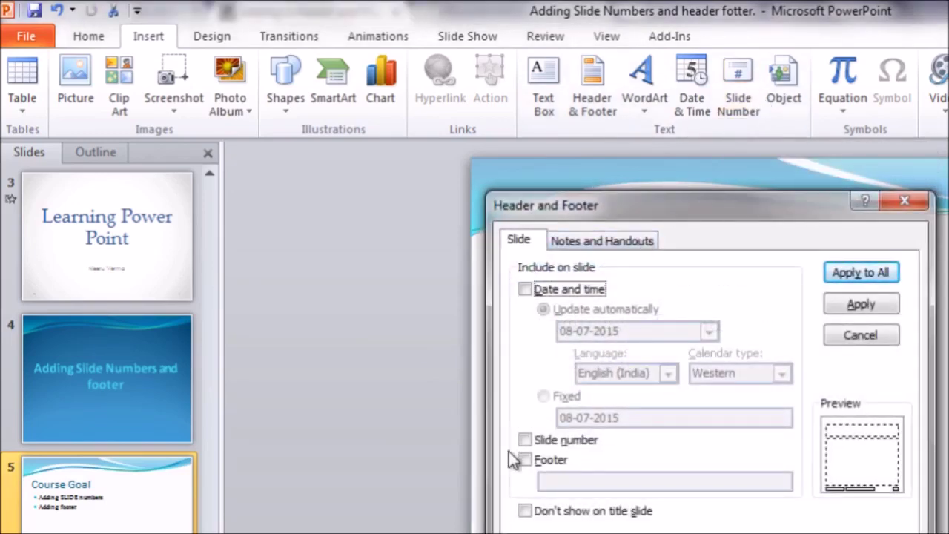
{"action": "left_click", "coordinate": [526, 440]}
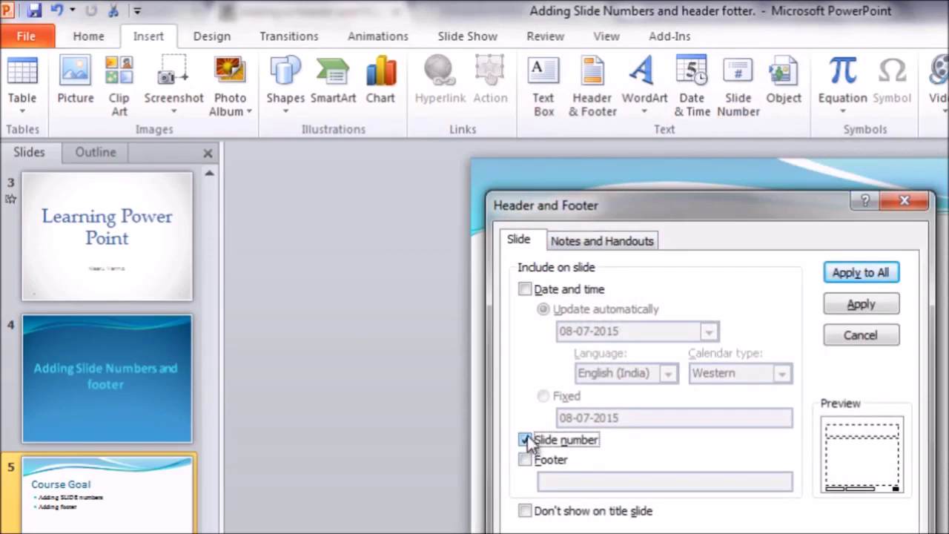
{"action": "left_click", "coordinate": [848, 275]}
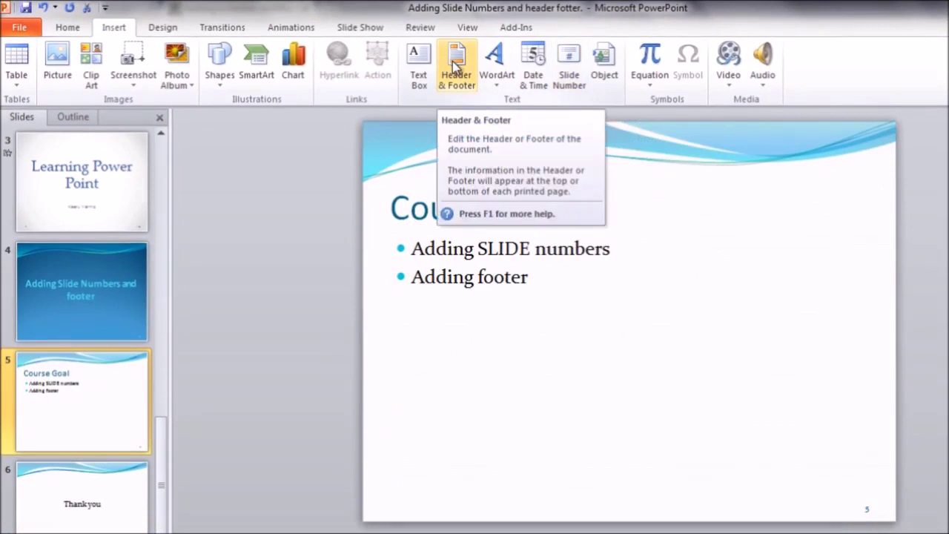
Keep slide numbering on but hide it on title slides, applied to all slides
{"action": "left_click", "coordinate": [454, 66]}
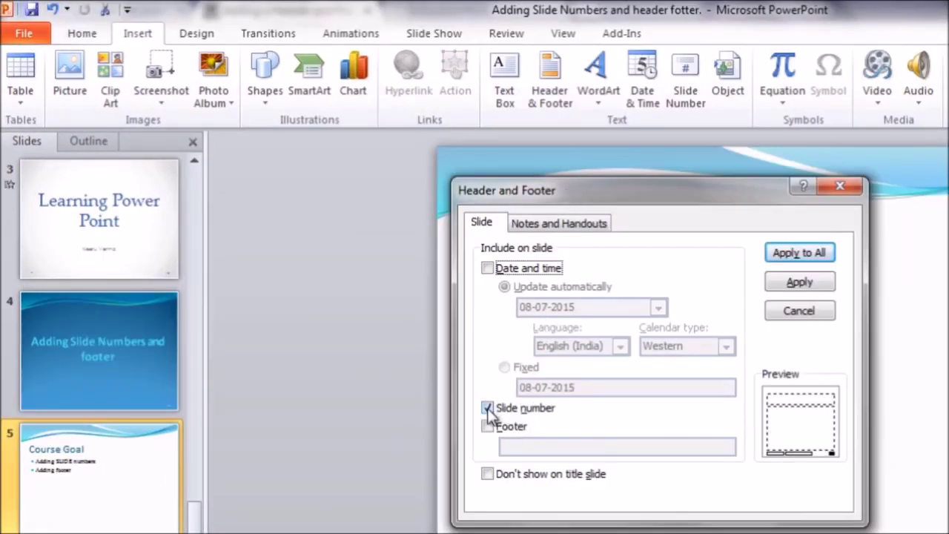
{"action": "left_click", "coordinate": [487, 409]}
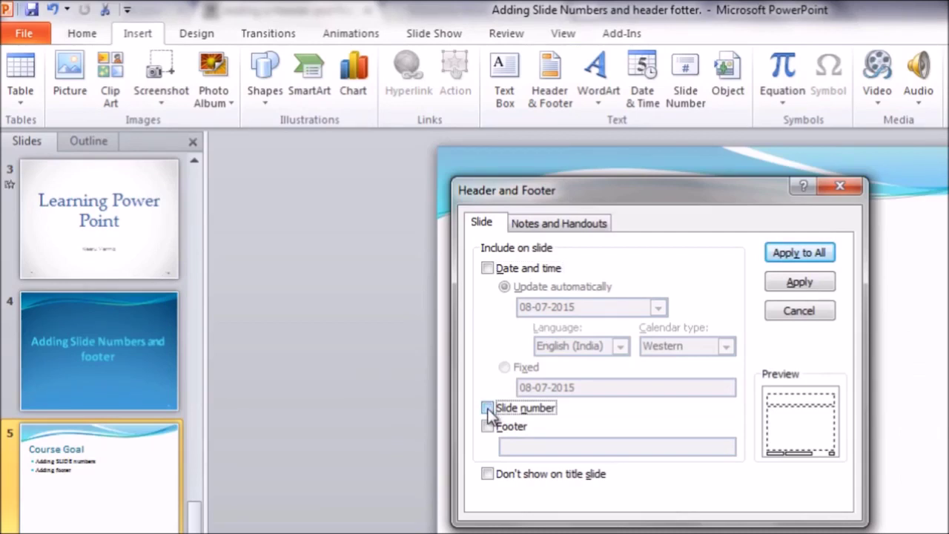
{"action": "left_click", "coordinate": [488, 408]}
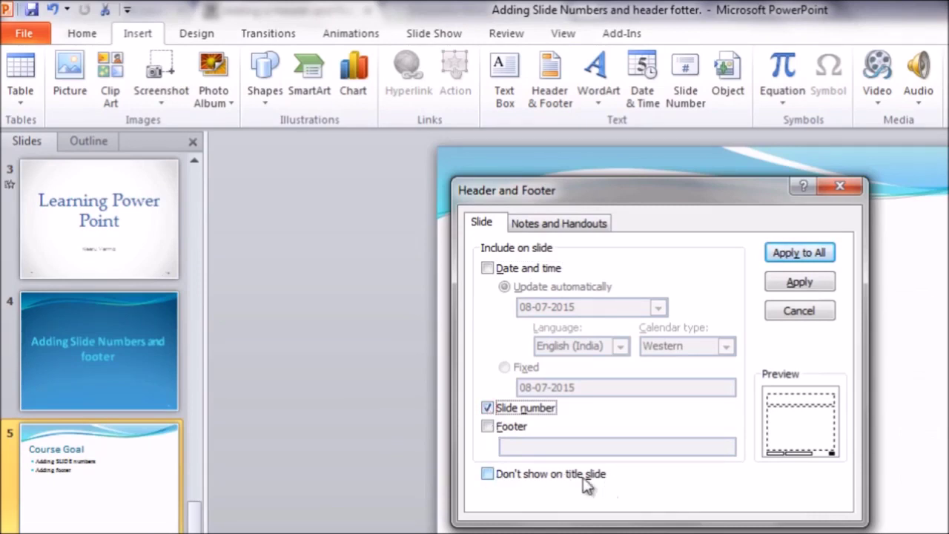
{"action": "left_click", "coordinate": [487, 475]}
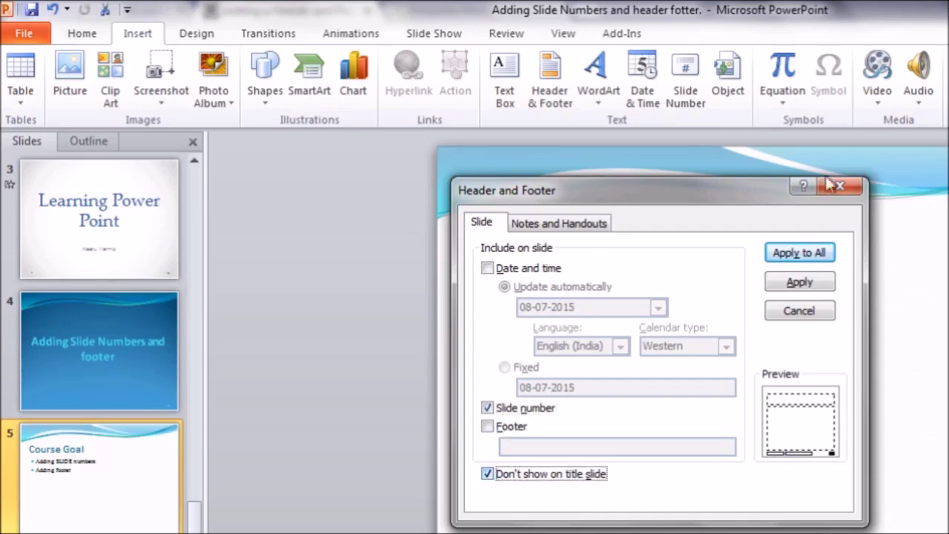
{"action": "left_click", "coordinate": [813, 253]}
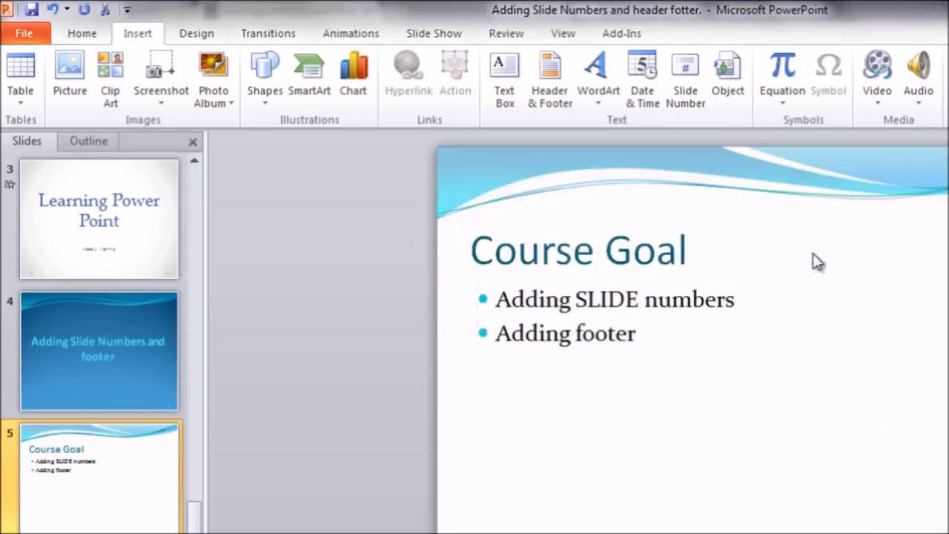
Check the slide numbering by moving from Learning Power Point to the Thank you slide (6)
{"action": "left_click", "coordinate": [87, 35]}
{"action": "left_click", "coordinate": [122, 219]}
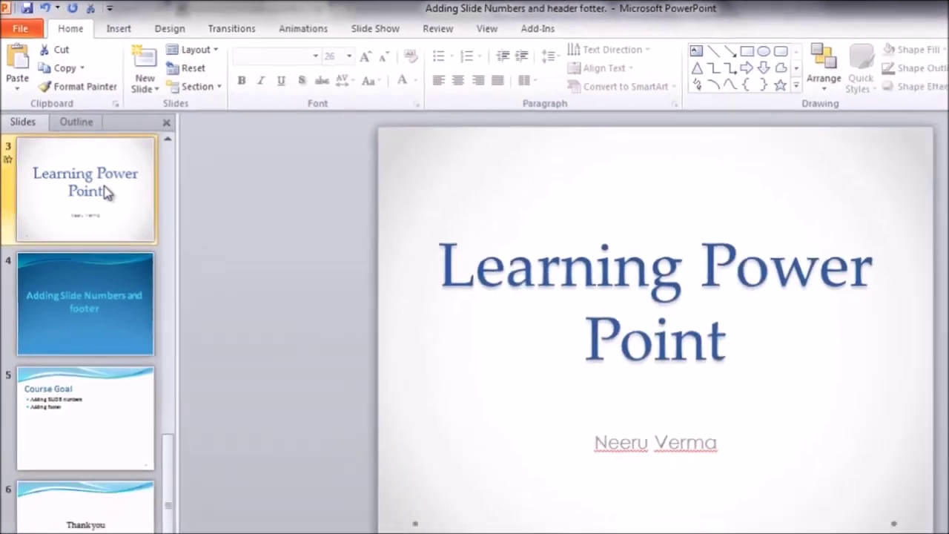
{"action": "key", "text": "Up"}
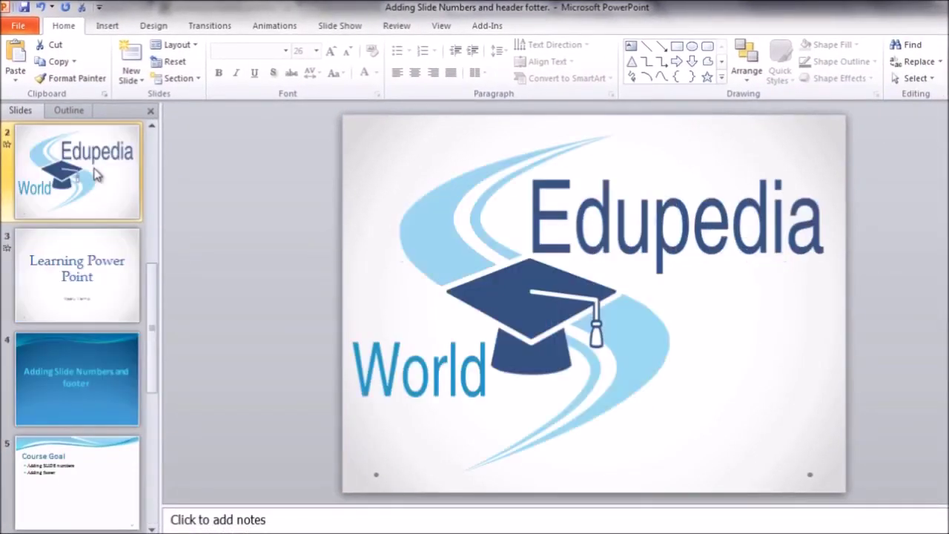
{"action": "key", "text": "Up"}
{"action": "left_click", "coordinate": [195, 46]}
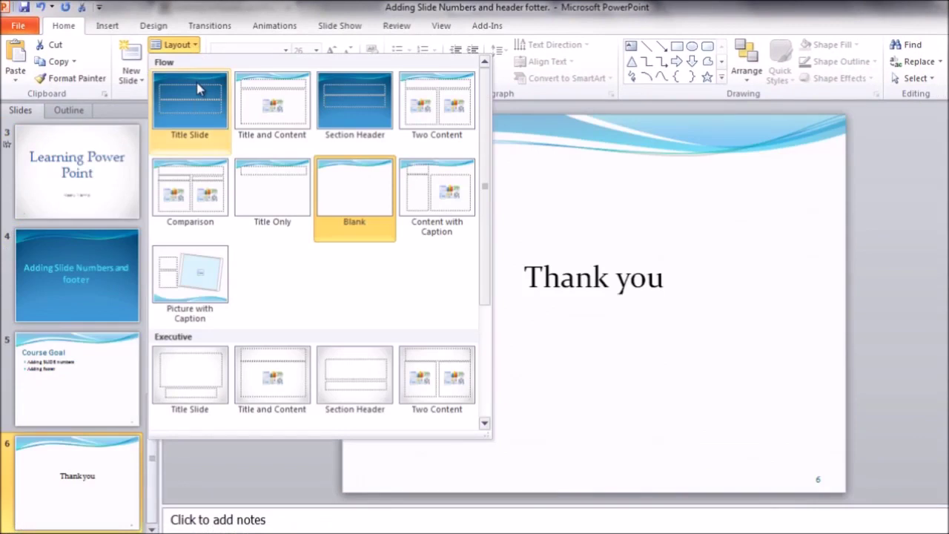
{"action": "key", "text": "Escape"}
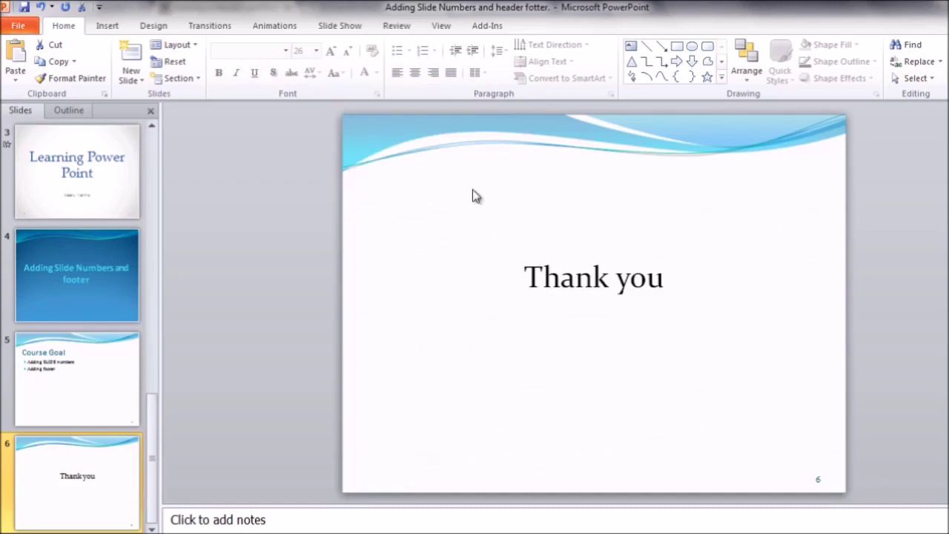
{"action": "left_click", "coordinate": [106, 25]}
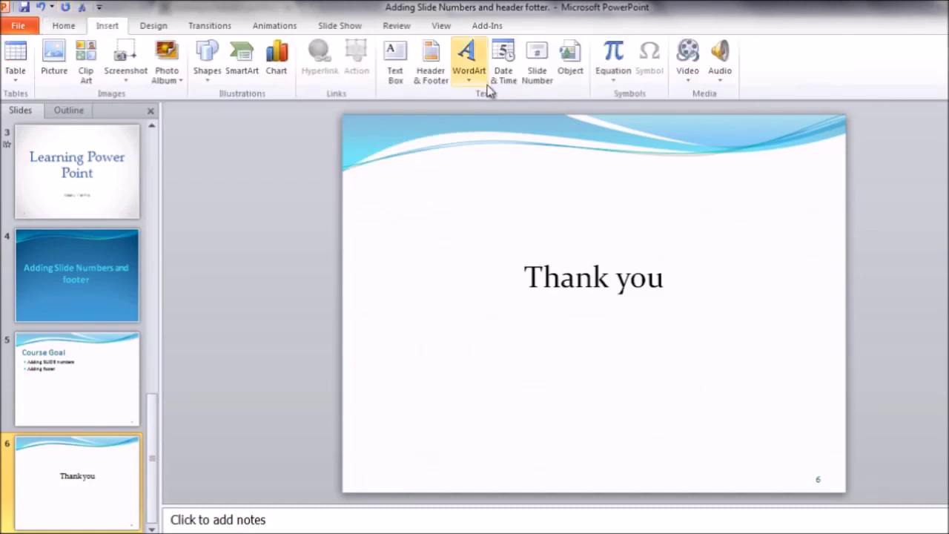
{"action": "left_click", "coordinate": [427, 80]}
{"action": "left_click", "coordinate": [382, 373]}
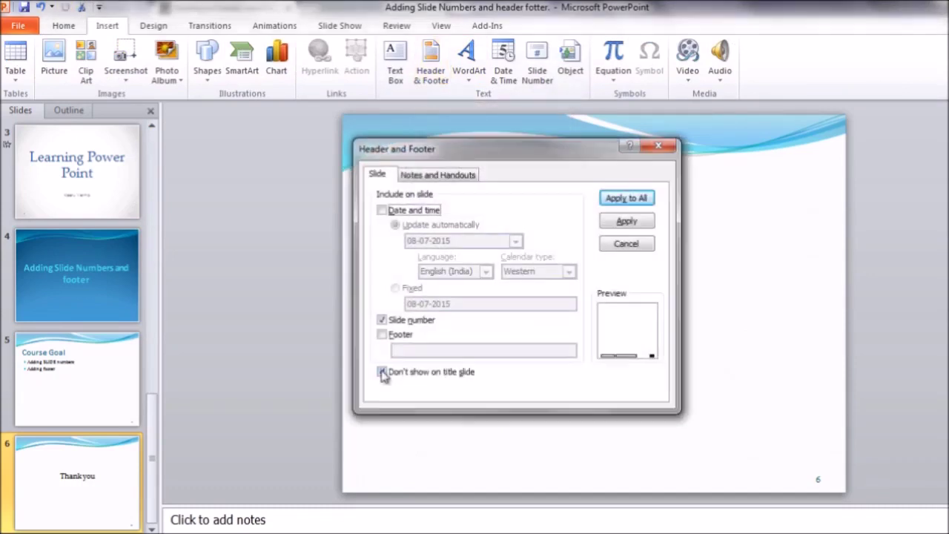
{"action": "left_click", "coordinate": [382, 373]}
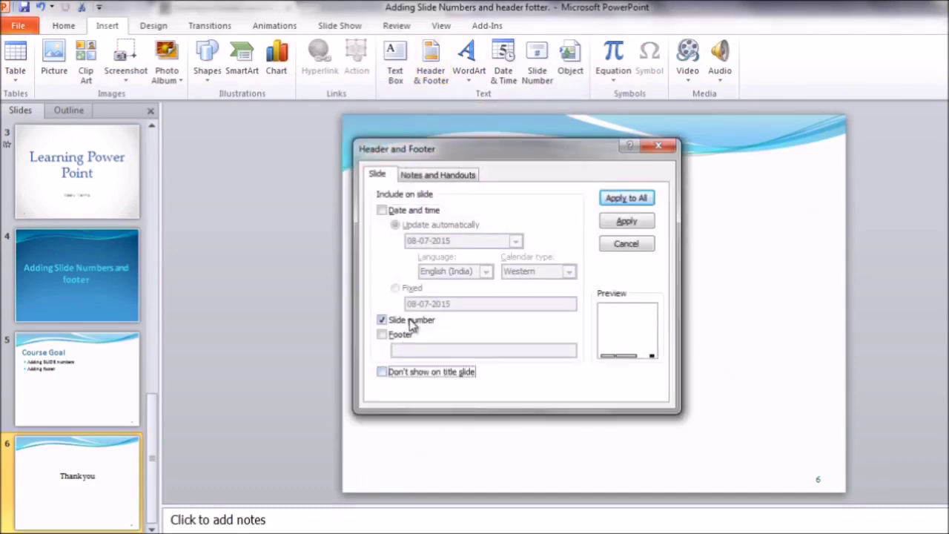
{"action": "left_click", "coordinate": [627, 198]}
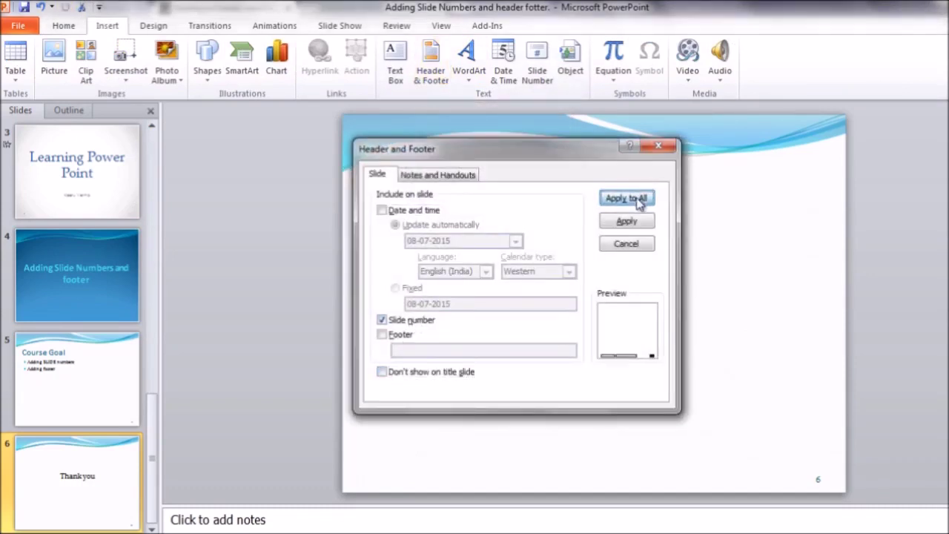
{"action": "scroll", "coordinate": [93, 188], "scroll_direction": "up", "scroll_amount": 5}
{"action": "left_click", "coordinate": [92, 188]}
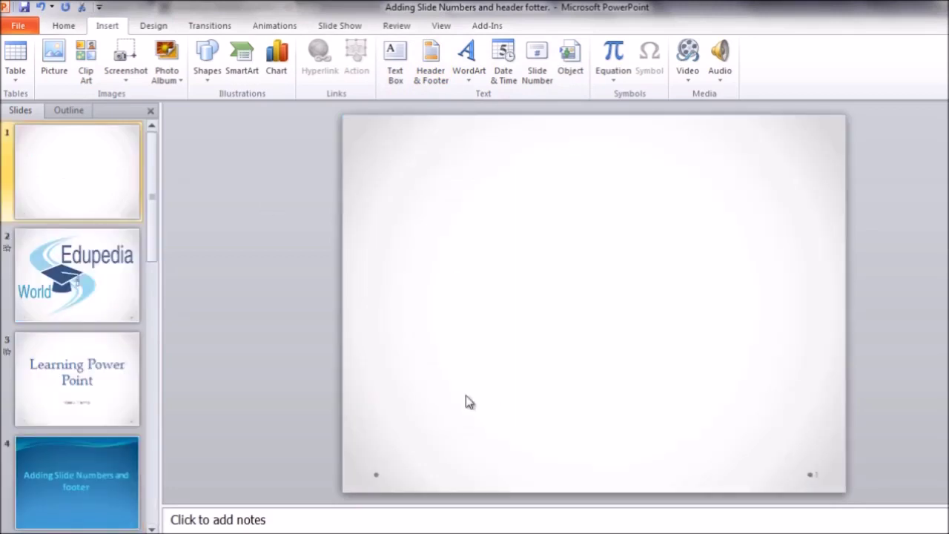
{"action": "left_click", "coordinate": [44, 296]}
{"action": "key", "text": "Down"}
{"action": "key", "text": "Down"}
{"action": "key", "text": "Down"}
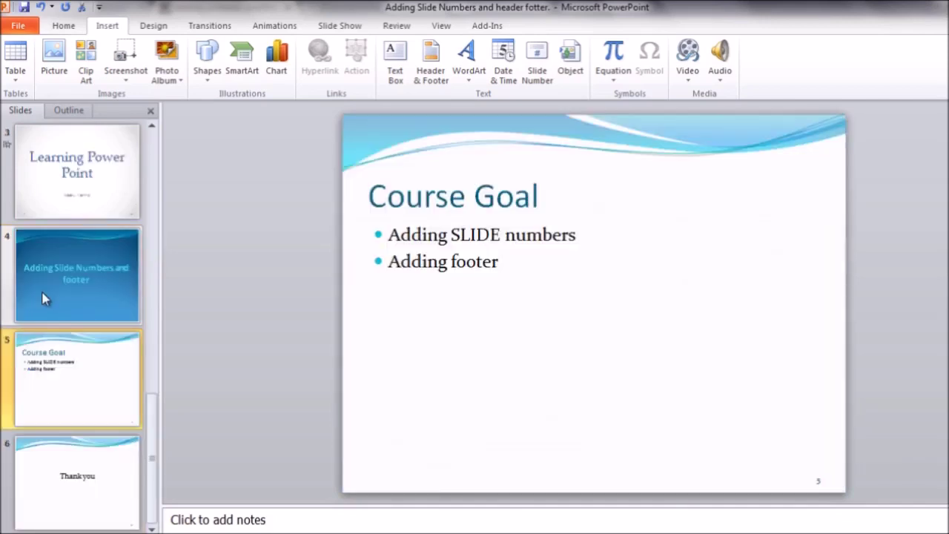
Add an automatically updating date and the footer 'Edupedia World' to all slides
{"action": "left_click", "coordinate": [518, 261]}
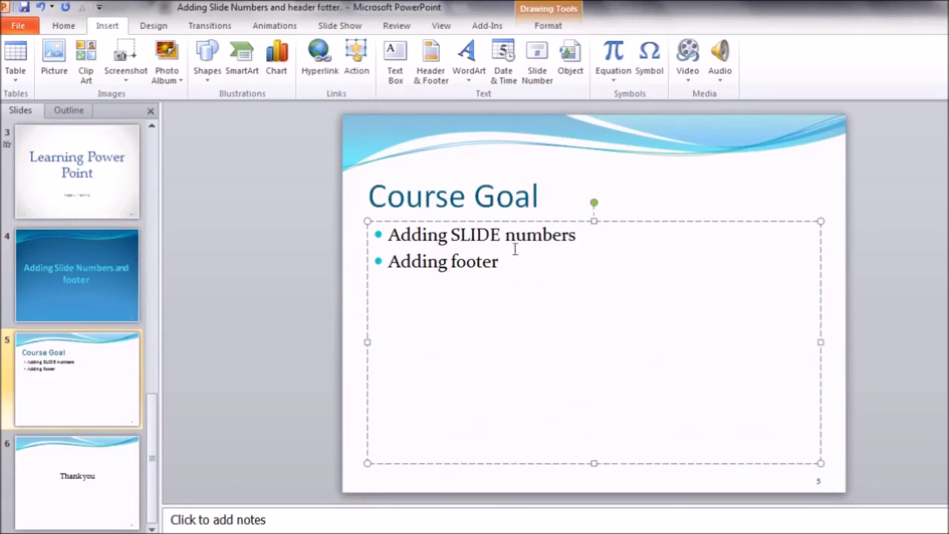
{"action": "left_click", "coordinate": [434, 67]}
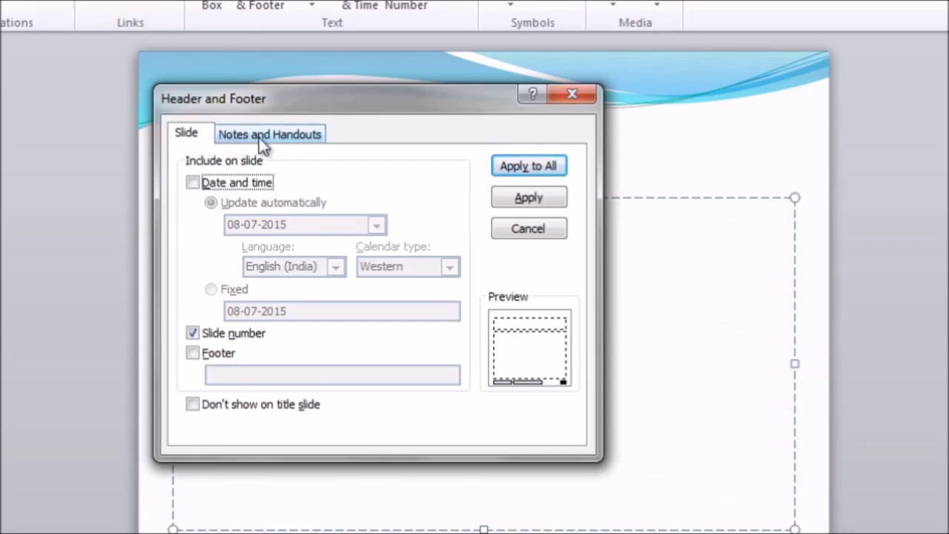
{"action": "left_click", "coordinate": [195, 135]}
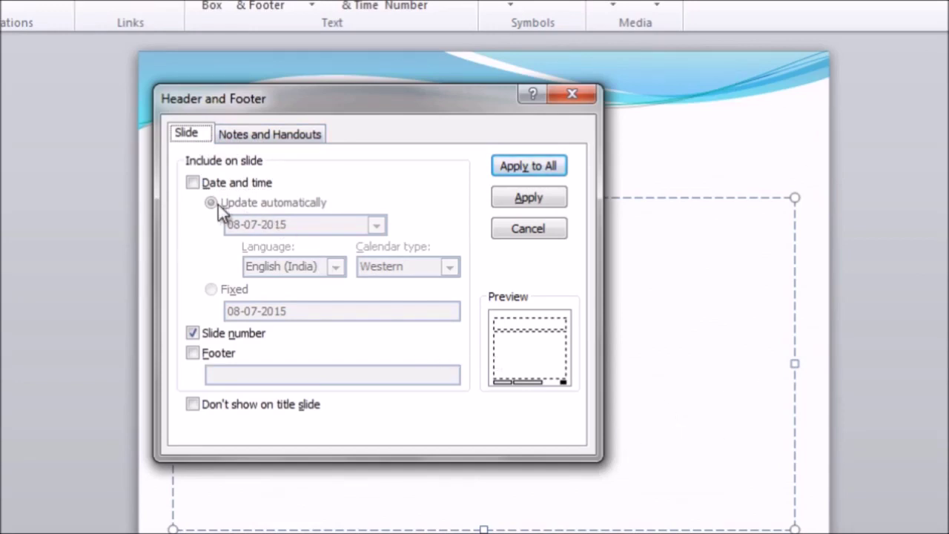
{"action": "left_click", "coordinate": [197, 185]}
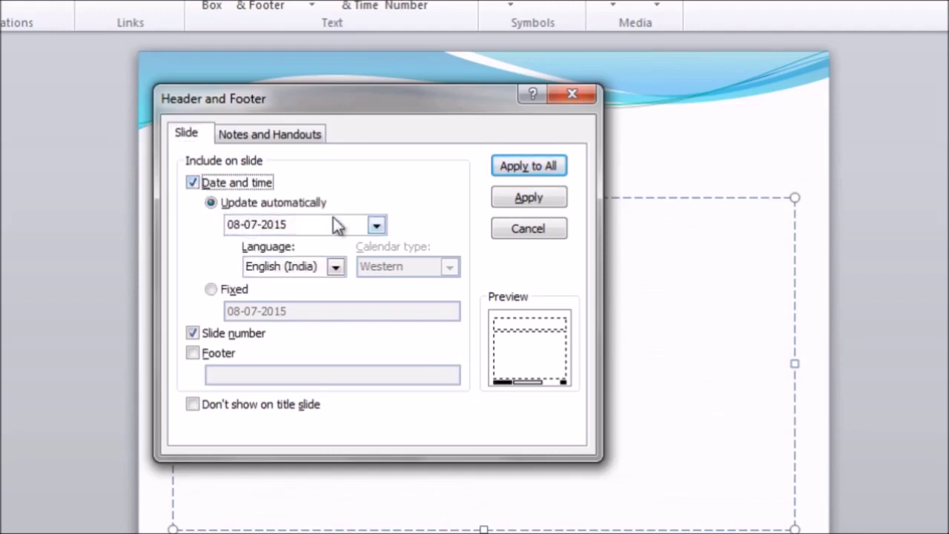
{"action": "left_click", "coordinate": [209, 296]}
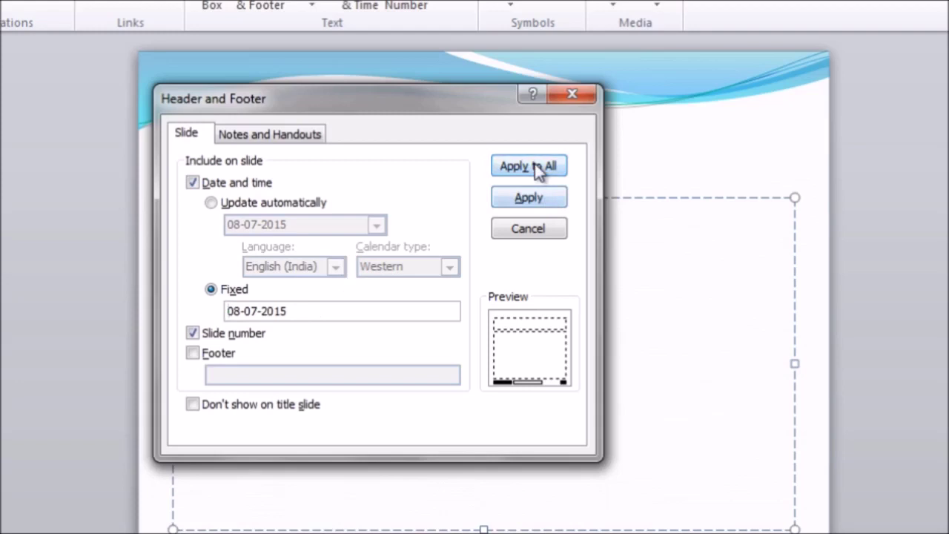
{"action": "left_click", "coordinate": [212, 203]}
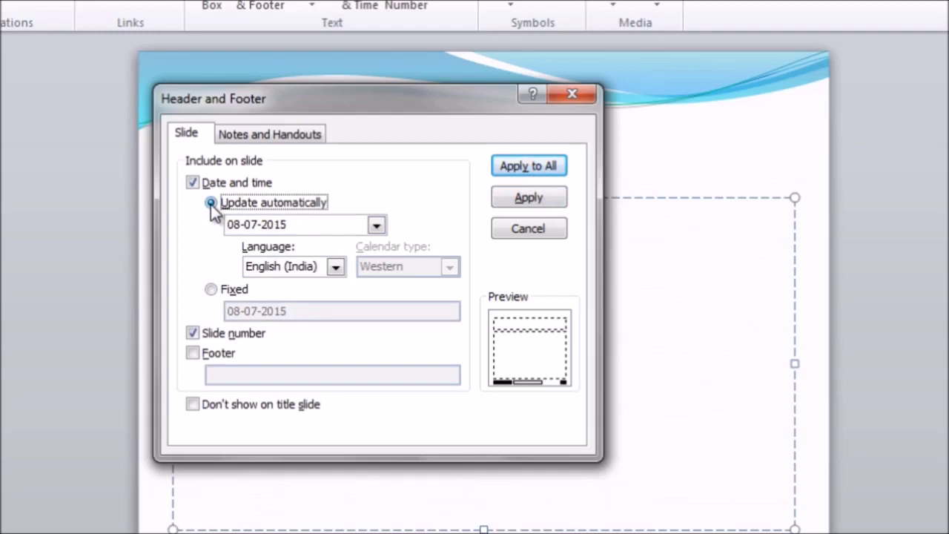
{"action": "left_click", "coordinate": [194, 354]}
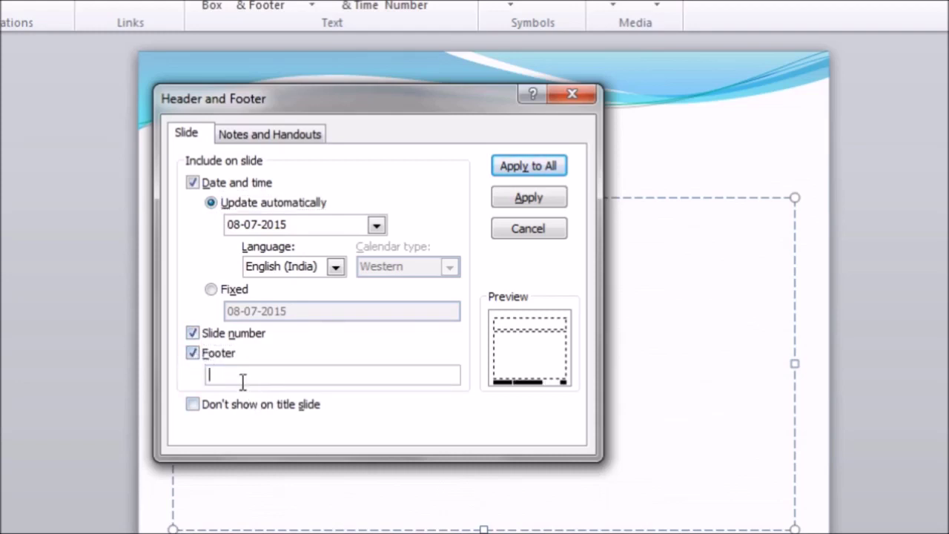
{"action": "type", "text": "Edupedia World"}
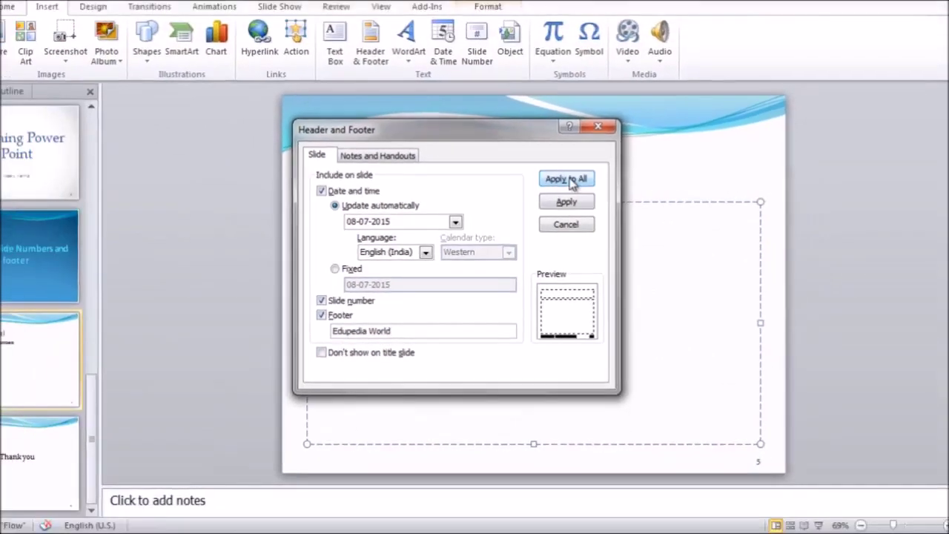
{"action": "left_click", "coordinate": [572, 182]}
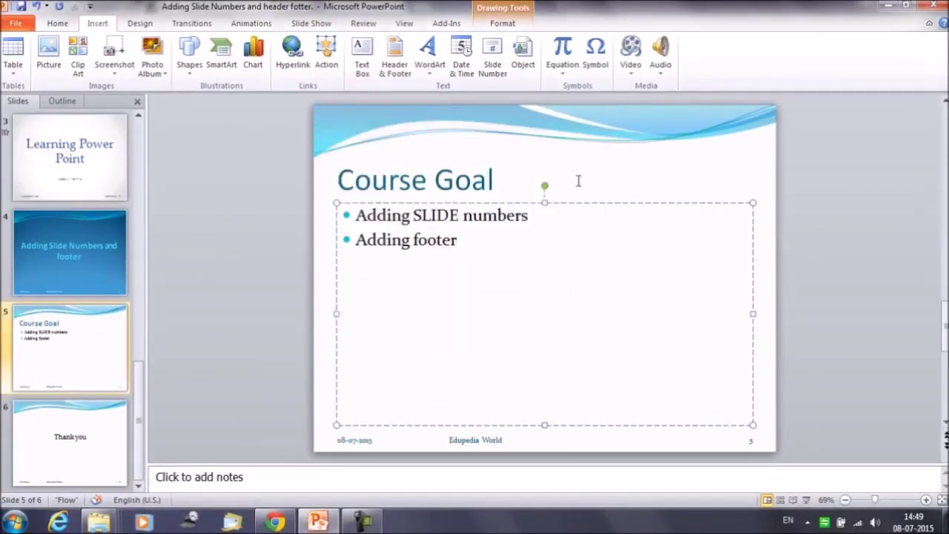
Select the Edupedia World footer on the slide and reopen the Header and Footer settings
{"action": "left_click", "coordinate": [509, 442]}
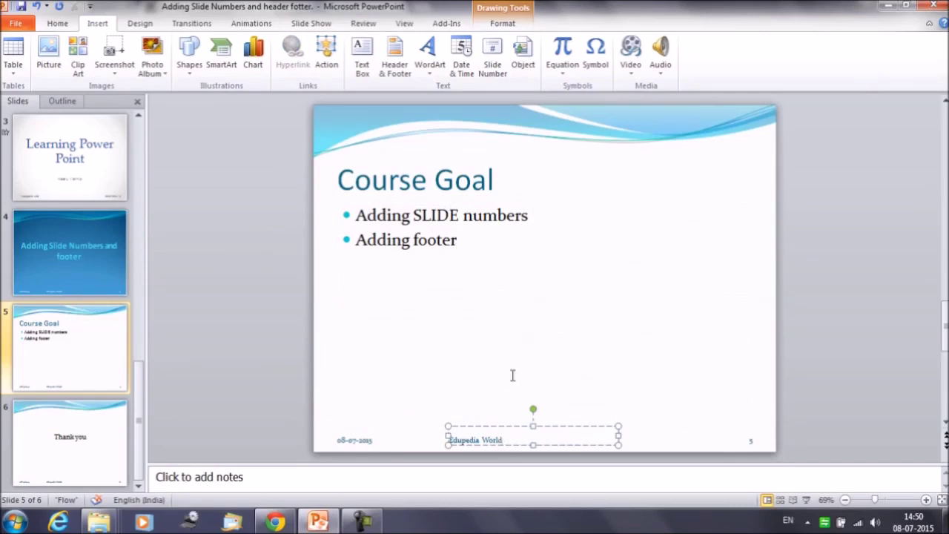
{"action": "left_click", "coordinate": [511, 375]}
{"action": "left_click", "coordinate": [492, 440]}
{"action": "left_click", "coordinate": [400, 74]}
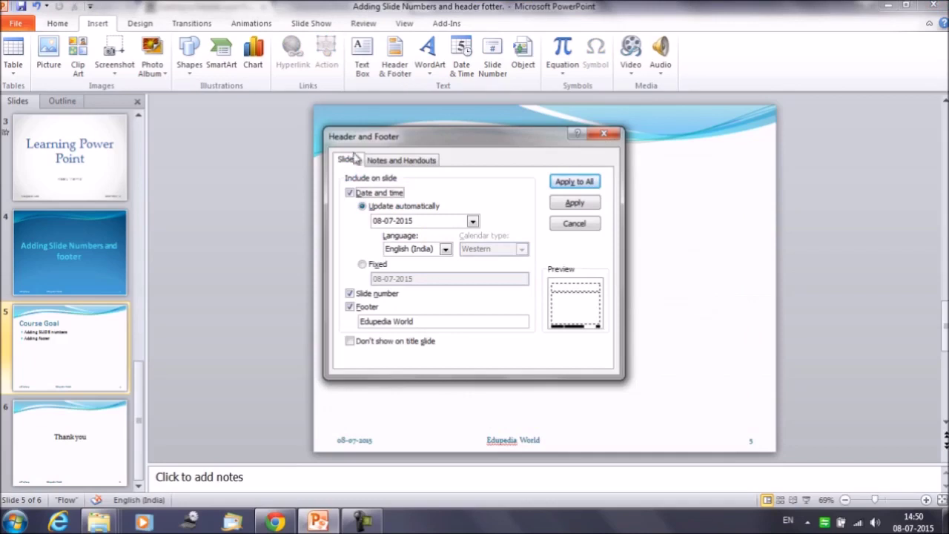
Give notes and handouts the date, header 'Educedia World' and the author's name as footer, applied to all
{"action": "left_click", "coordinate": [410, 165]}
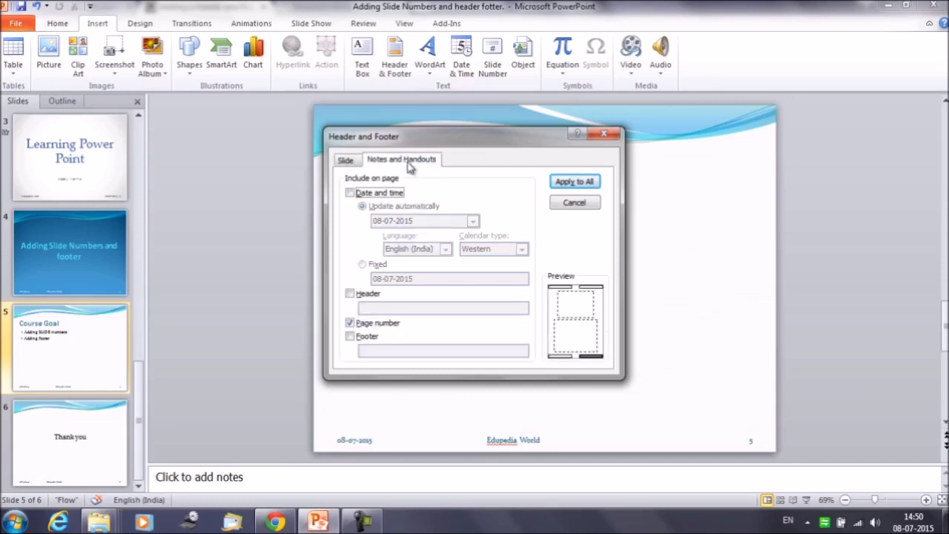
{"action": "left_click", "coordinate": [350, 193]}
{"action": "left_click", "coordinate": [350, 294]}
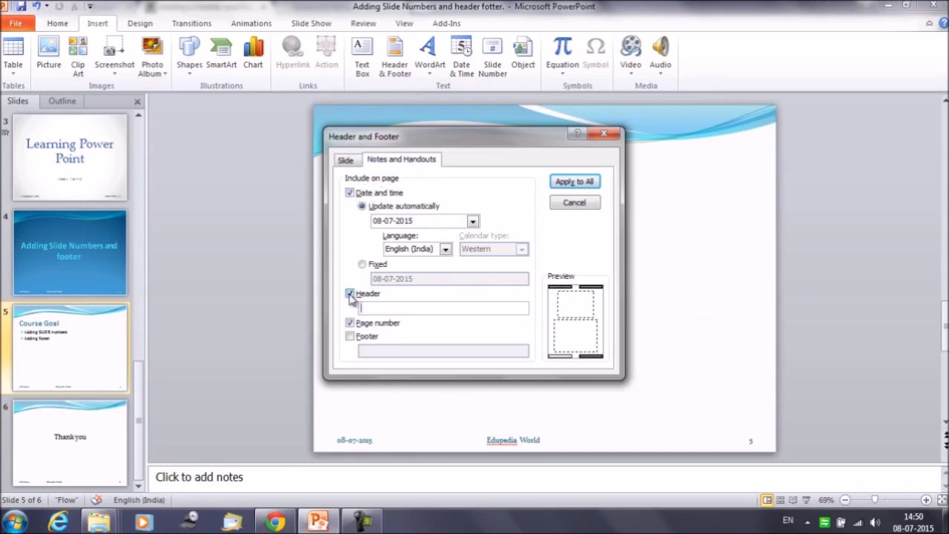
{"action": "left_click", "coordinate": [350, 337]}
{"action": "left_click", "coordinate": [380, 350]}
{"action": "type", "text": "Neeru Verma"}
{"action": "left_click", "coordinate": [378, 307]}
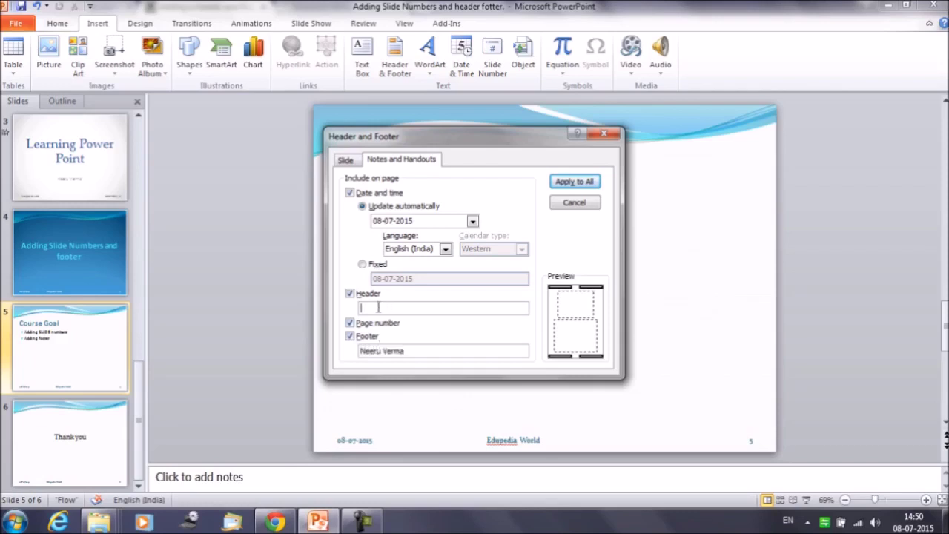
{"action": "type", "text": "Ed"}
{"action": "type", "text": "uc"}
{"action": "type", "text": "edia World"}
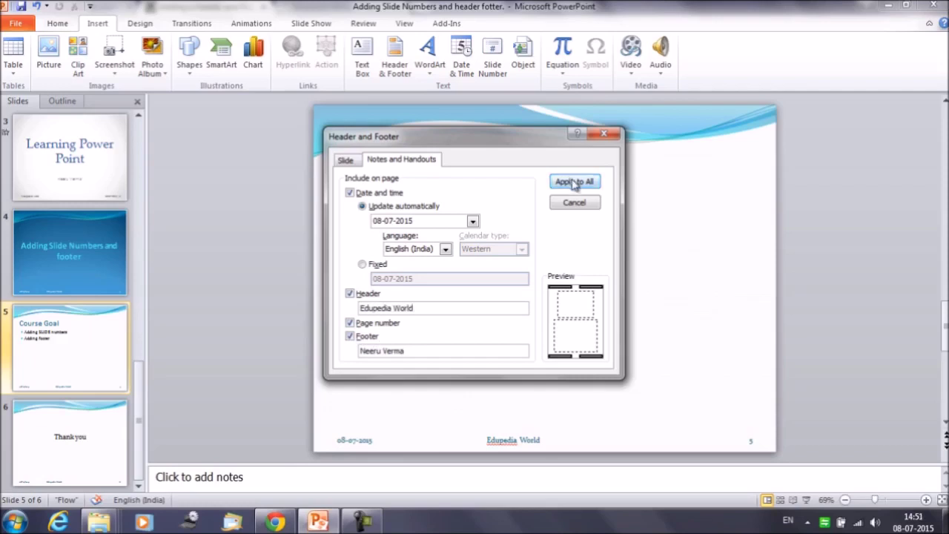
{"action": "left_click", "coordinate": [575, 183]}
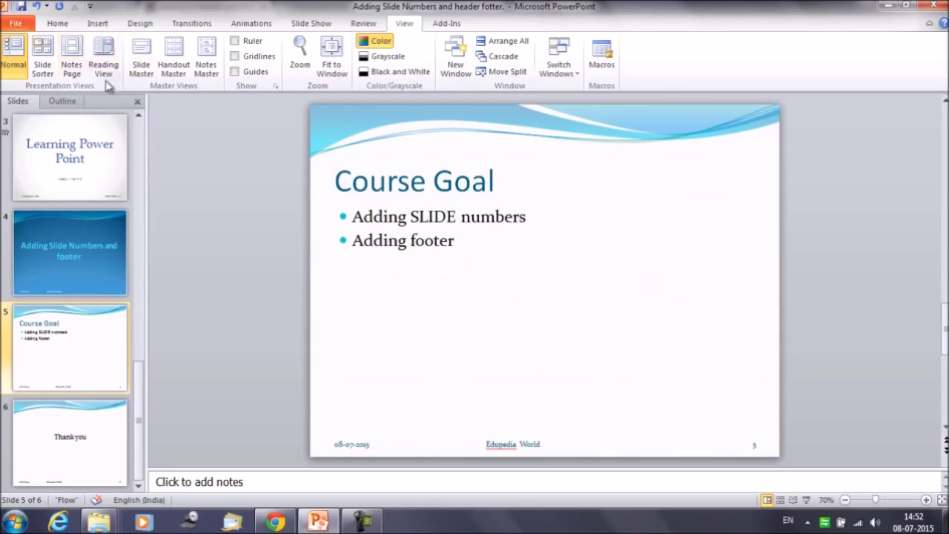
Review the Notes Page view, then display slide 6, the Thank you slide
{"action": "left_click", "coordinate": [80, 52]}
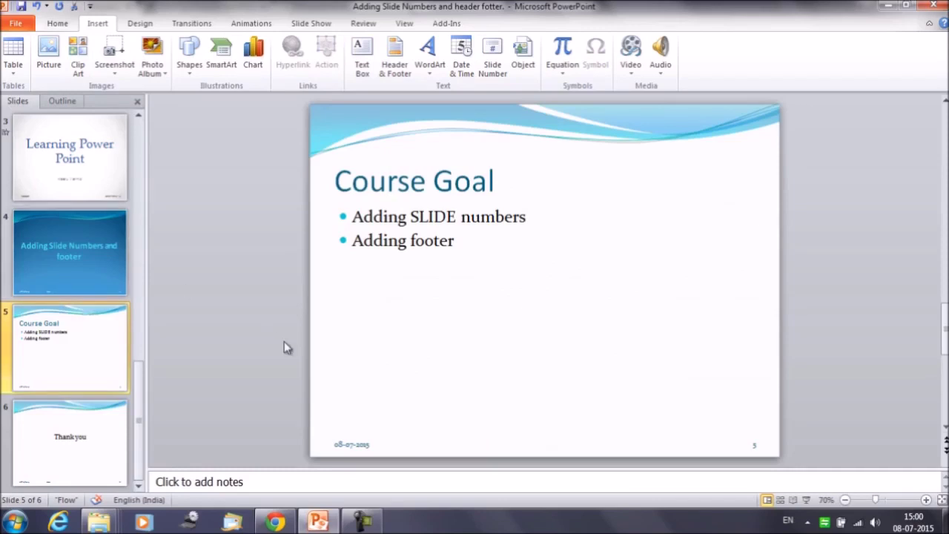
{"action": "left_click", "coordinate": [60, 430]}
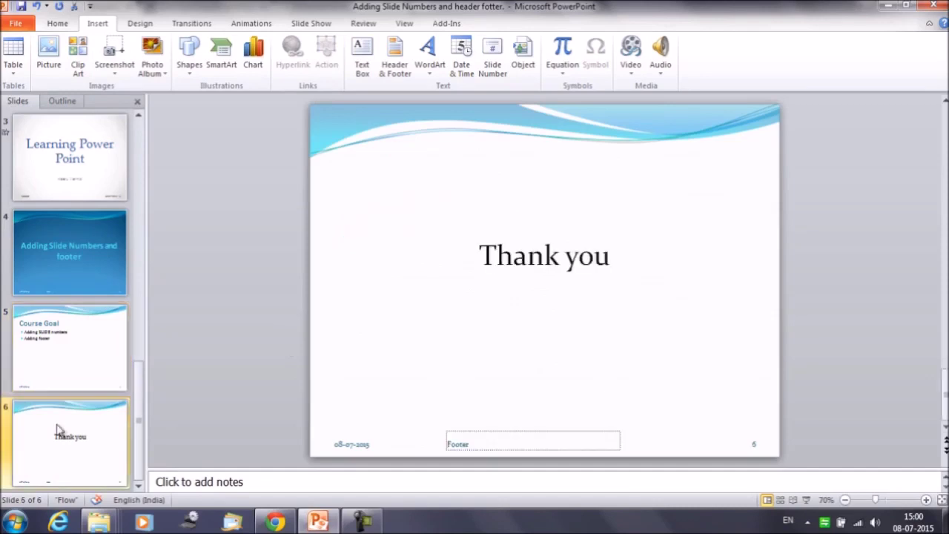